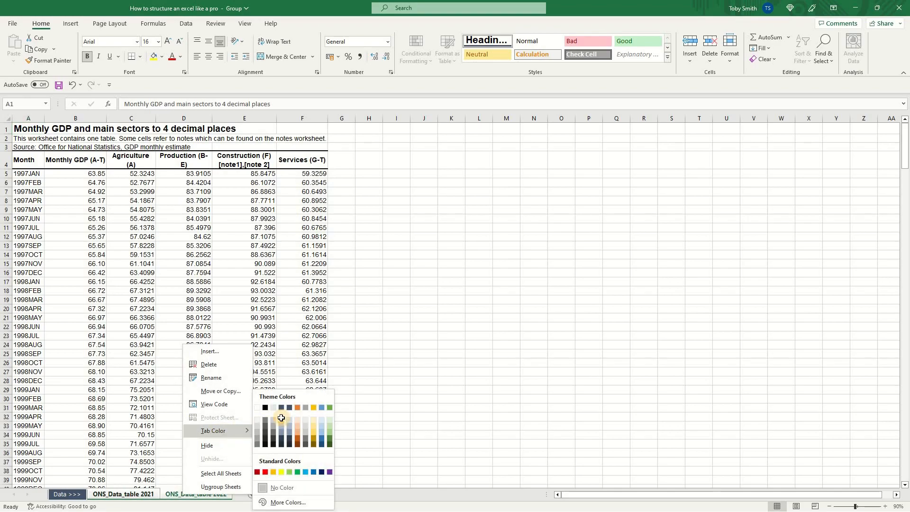
Colour the tabs of the two grouped ONS_Data_table sheets light blue-grey and open the Data >>> divider sheet
click(283, 418)
click(70, 497)
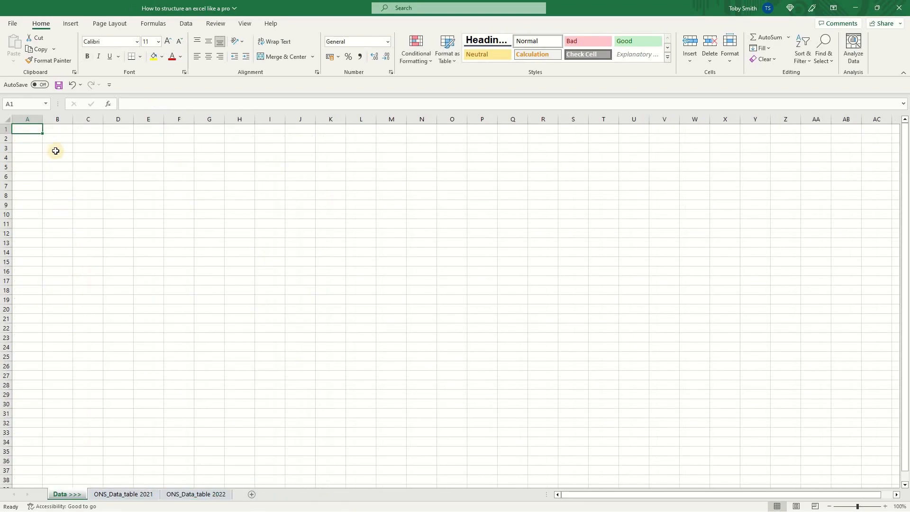
Enter the bold label "Data" in cell B2 of the divider sheet and apply the Accent1 cell style
click(56, 139)
text(Data)
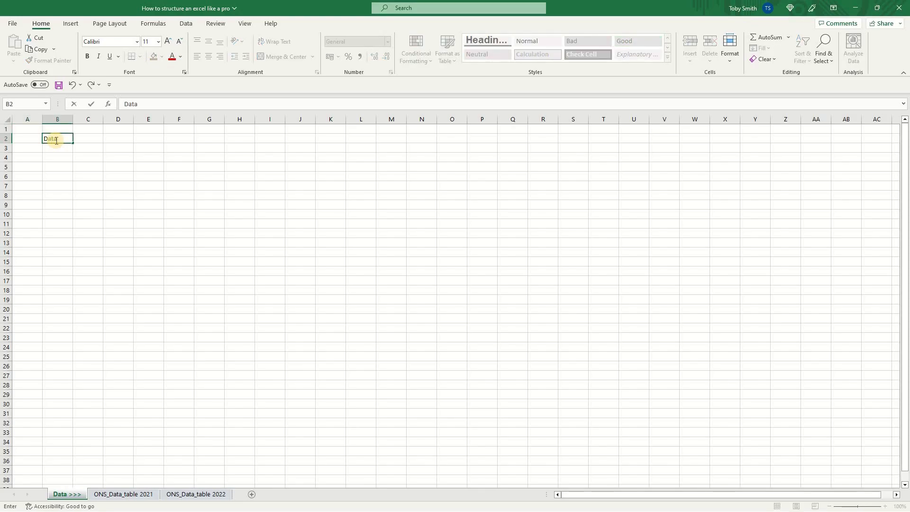
key(alt+h)
key(j)
key(Down)
key(Down)
key(Down)
key(Down)
key(Down)
key(Down)
key(Return)
Hide all columns from D onwards on the Data >>> divider sheet
key(Right)
key(Right)
key(ctrl+space)
key(ctrl+shift+Right)
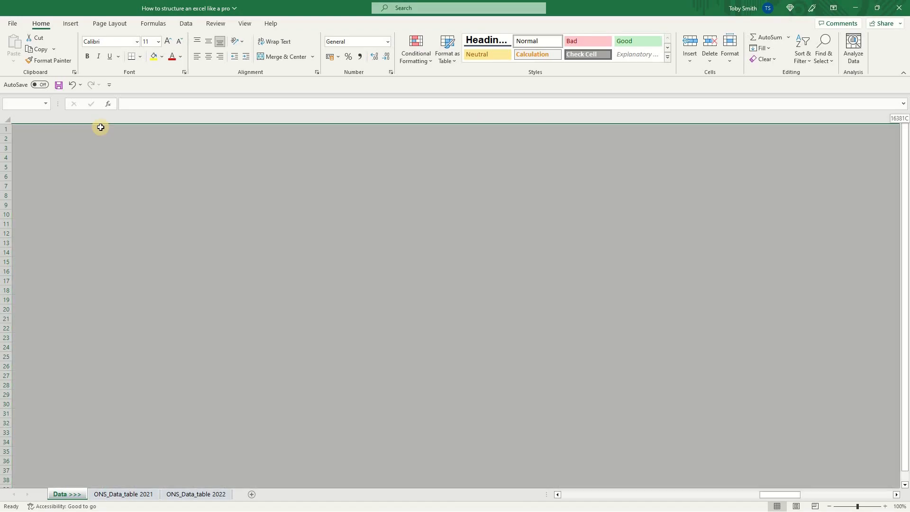
right_click(87, 119)
click(114, 283)
Hide all rows from row 4 downwards on the Data >>> divider sheet
click(4, 157)
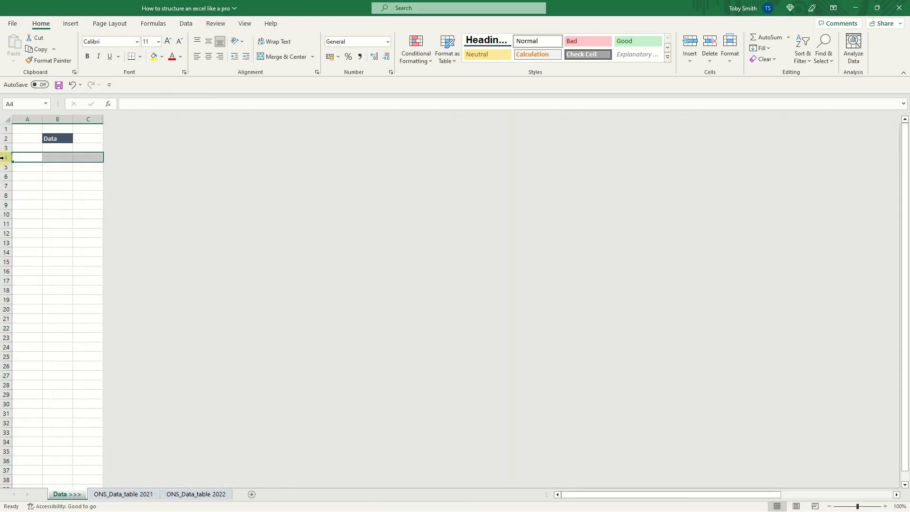
key(ctrl+shift+Down)
right_click(3, 157)
click(52, 320)
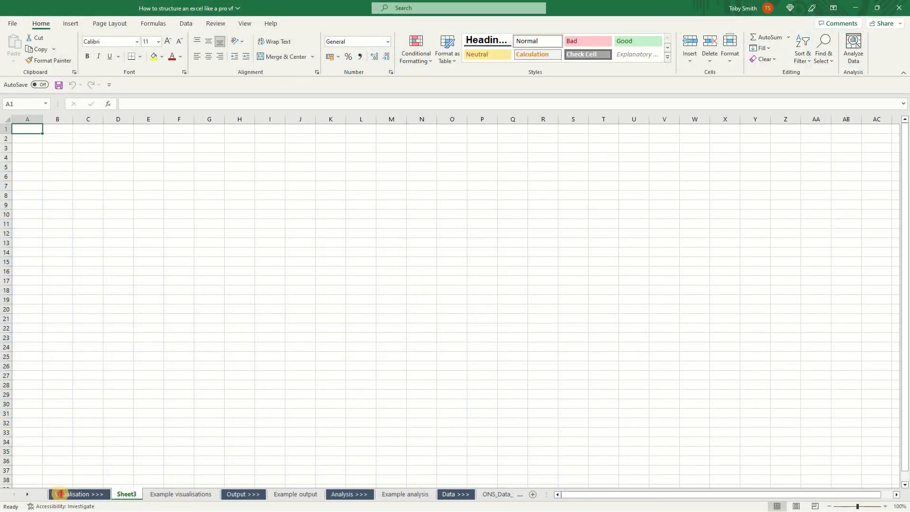
Move Sheet3 to the front of the workbook, before Visualisation >>>, and rename it "Contents"
drag(127, 494, 61, 494)
double_click(61, 494)
text(Contents)
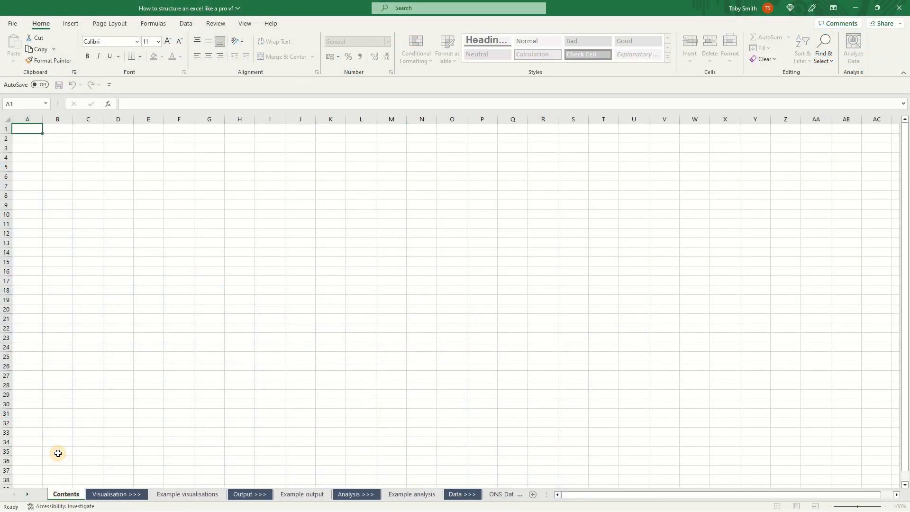
click(58, 454)
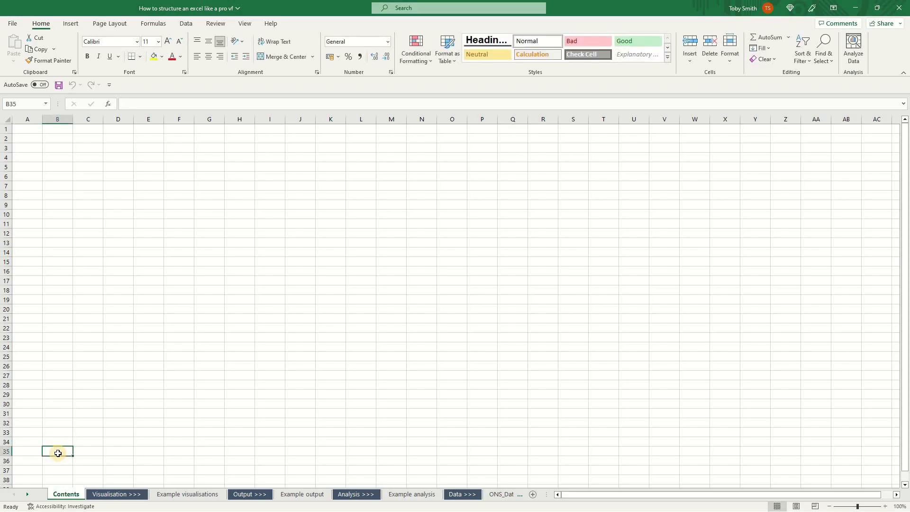
Apply the Accent1 cell style to the whole of row 1 on the Contents sheet
click(7, 129)
key(alt+h)
key(j)
key(Down)
key(Down)
key(Down)
key(Down)
key(Down)
key(Down)
key(Down)
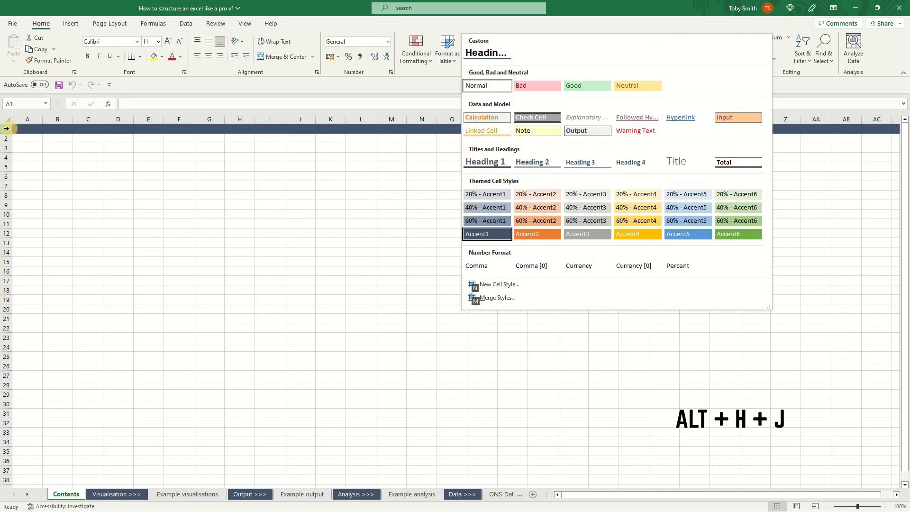
key(Return)
Enter the title "Contents" in cell B1 and make it bold
key(Right)
text(Contents)
key(ctrl+Return)
key(ctrl+b)
Set the width of columns A to C to 2
key(Left)
key(ctrl+space)
key(shift+Right)
key(shift+Right)
key(alt+h)
text(ow2)
key(Return)
Paste the table headers Reference, Name, Link and Description into D3:G3
key(Down)
key(Down)
key(Right)
key(Right)
key(Right)
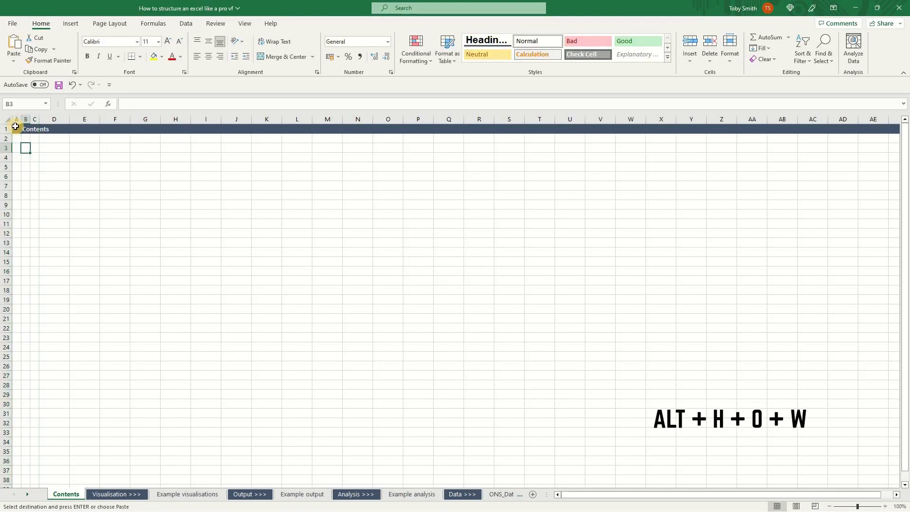
key(ctrl+v)
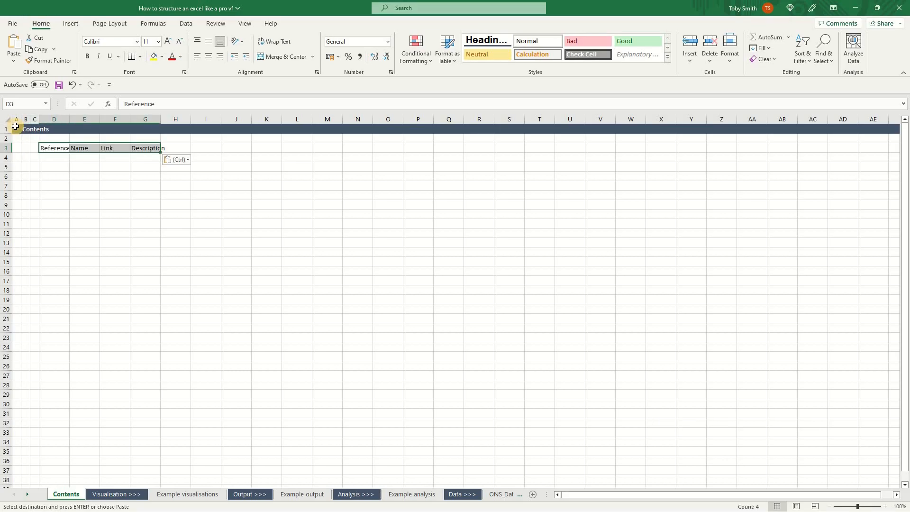
Apply the Heading 3 cell style to the table headers in D3:G3
key(alt+h)
key(j)
key(Down)
key(Down)
key(Down)
key(Down)
key(Up)
key(Right)
key(Right)
key(Return)
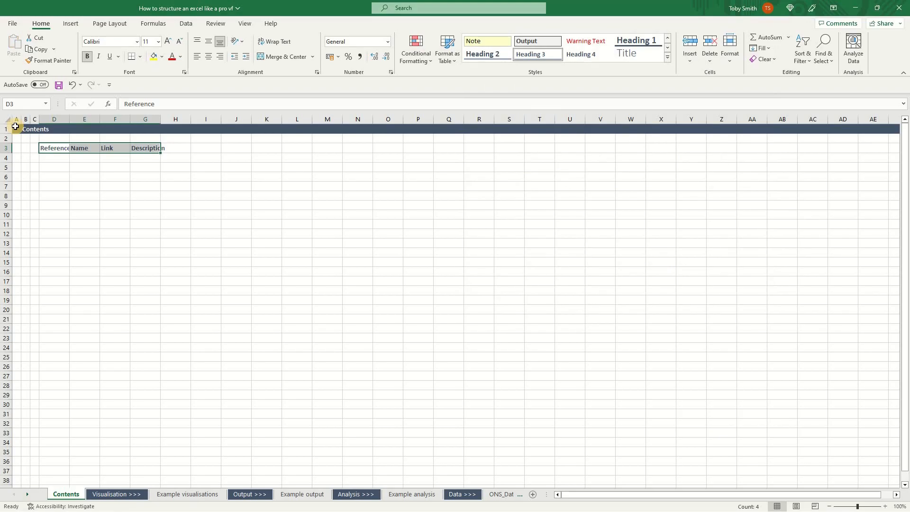
Paste the list of sheet names, from Visualisation >>> to ONS_Data_table, under the Name header in E4:E11
key(ctrl+c)
key(Tab)
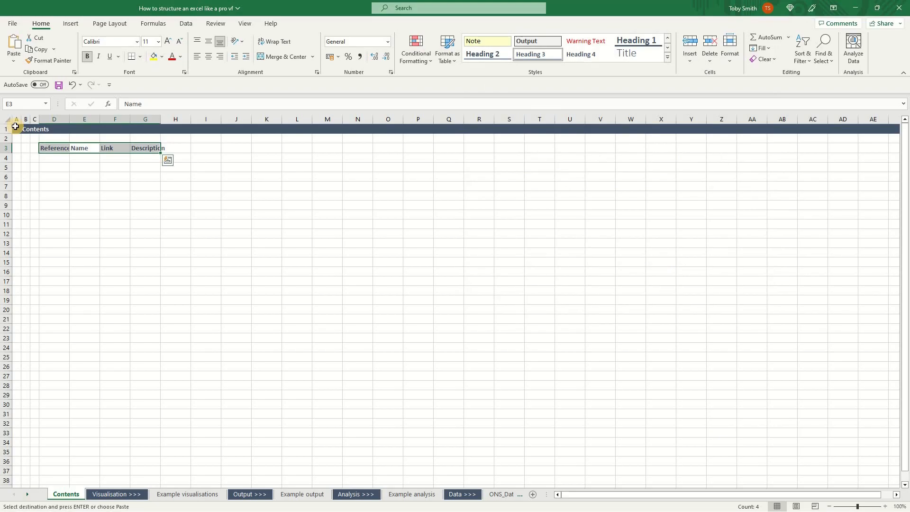
key(Down)
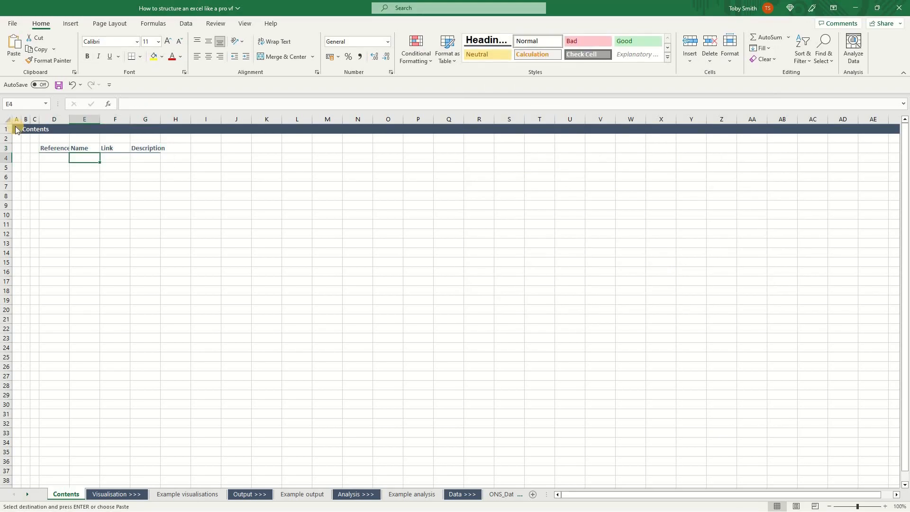
key(ctrl+v)
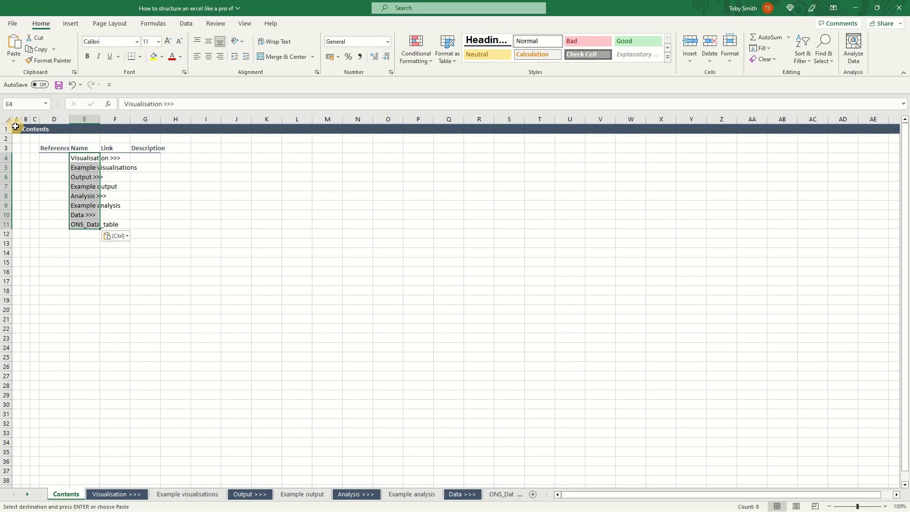
Autofit the Name column's width to the sheet names
key(alt)
key(h)
key(o)
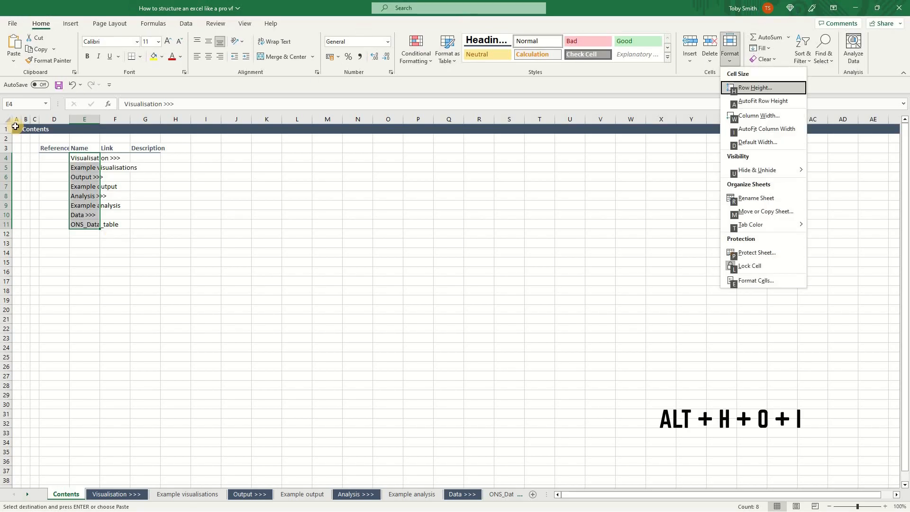
key(i)
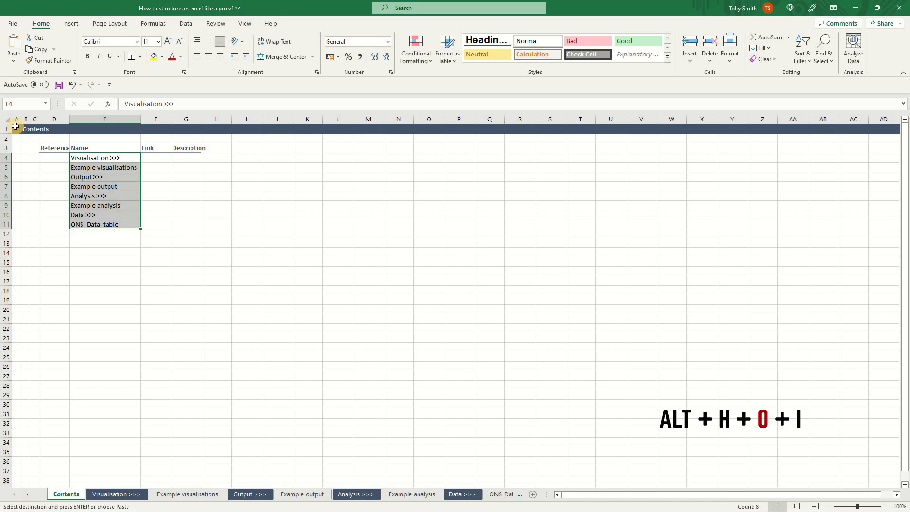
Paste the reference numbers 1, 1.1, 2, 2.1, 3, 3.1, 4 and 4.1 into D4:D11 and left-align them
key(Left)
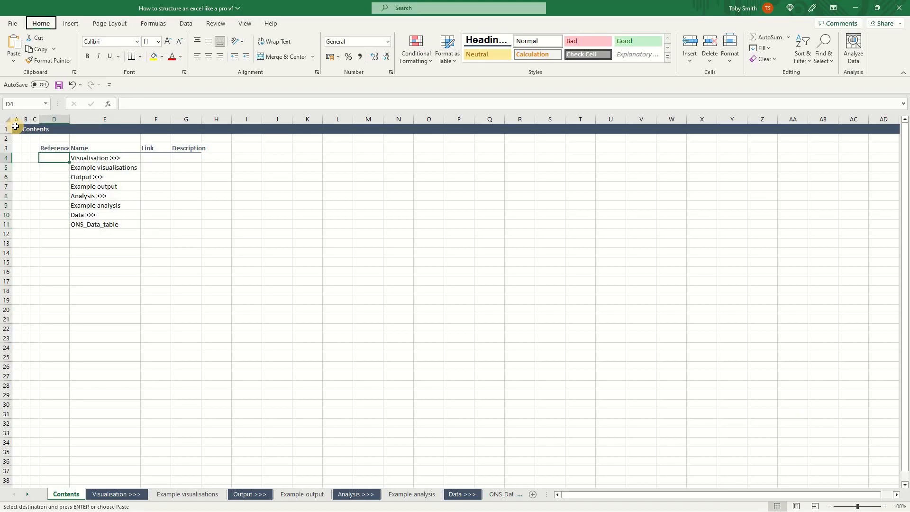
key(ctrl+v)
key(alt+h)
key(a)
key(l)
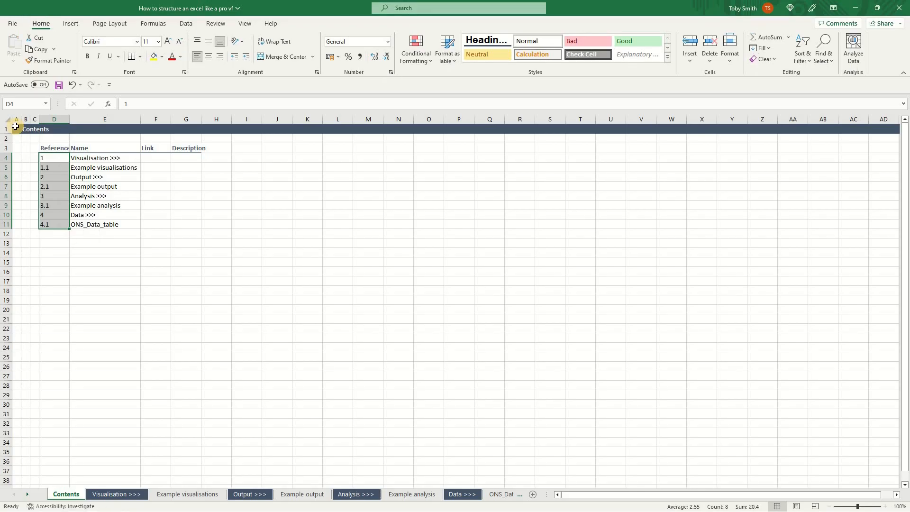
Autofit column D's width to the Reference header
key(Up)
key(alt+h)
key(o)
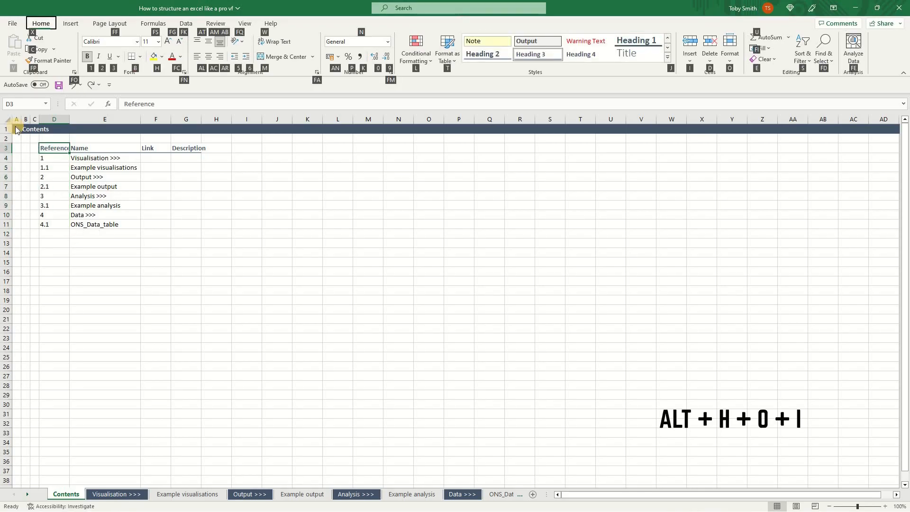
key(i)
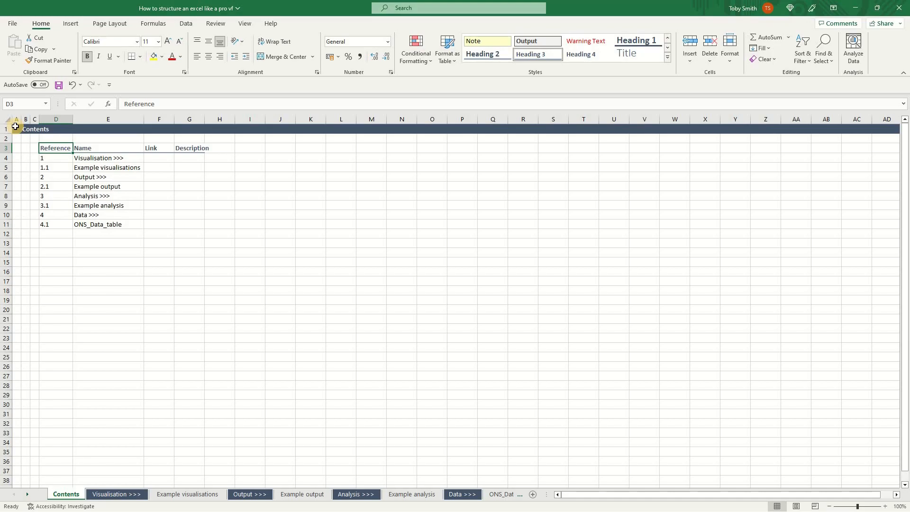
Copy the Link header and paste it as values into F4:F11 for every listed sheet
key(Right)
key(Right)
key(ctrl+c)
key(Left)
key(ctrl+Down)
key(Right)
key(ctrl+shift+Up)
key(shift+Down)
key(alt+h)
key(v)
key(v)
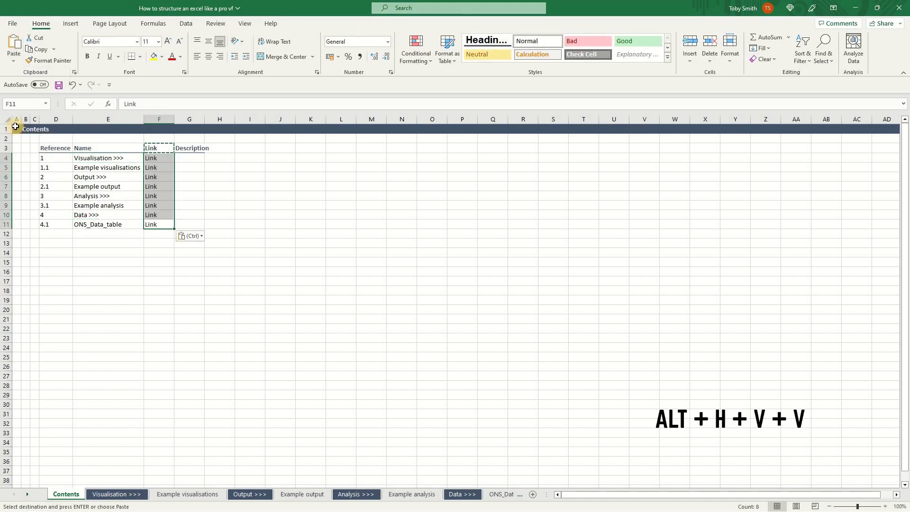
Autofit column G's width to the Description header
key(ctrl+Up)
key(Right)
key(alt+h)
key(o)
key(i)
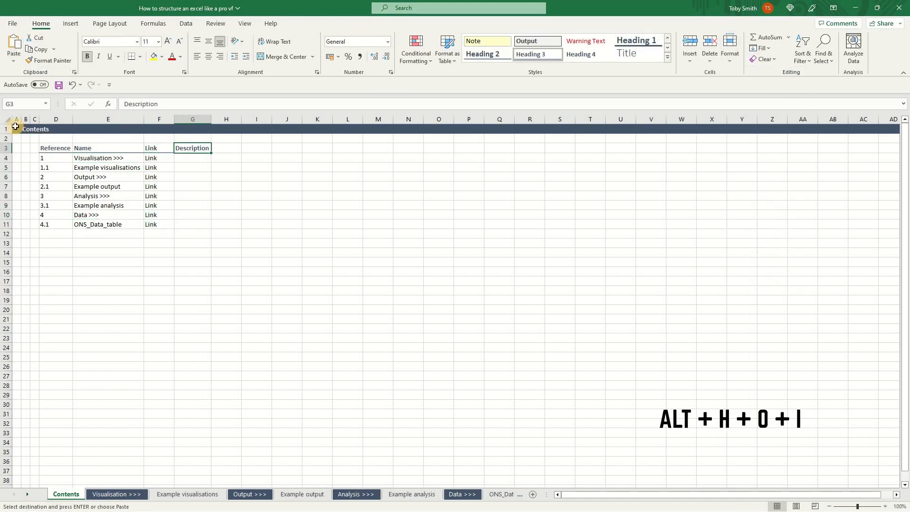
Paste the sheet descriptions as values into G4:G11 and autofit the column's width to them
key(Down)
key(alt+h)
key(v)
key(v)
key(alt+h)
key(o)
key(i)
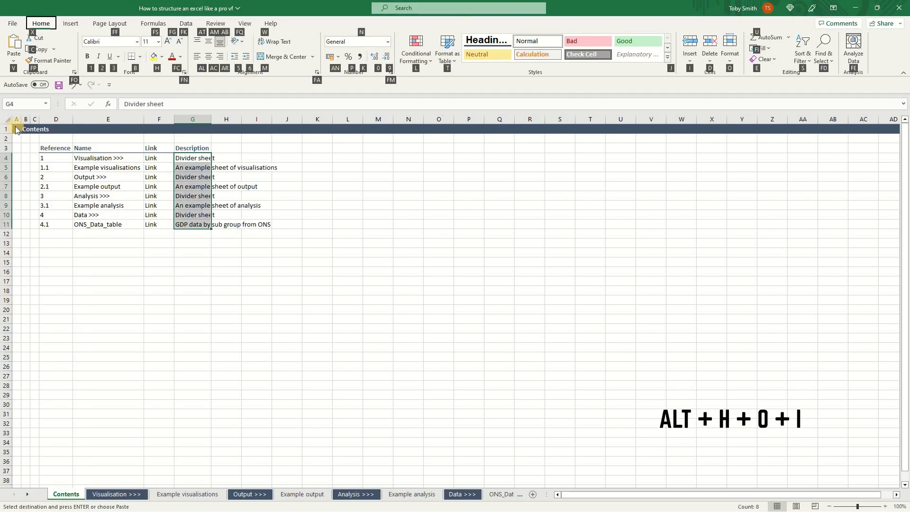
Turn off the gridlines on the Contents sheet and clear the copy selection
key(alt+w)
key(v)
key(g)
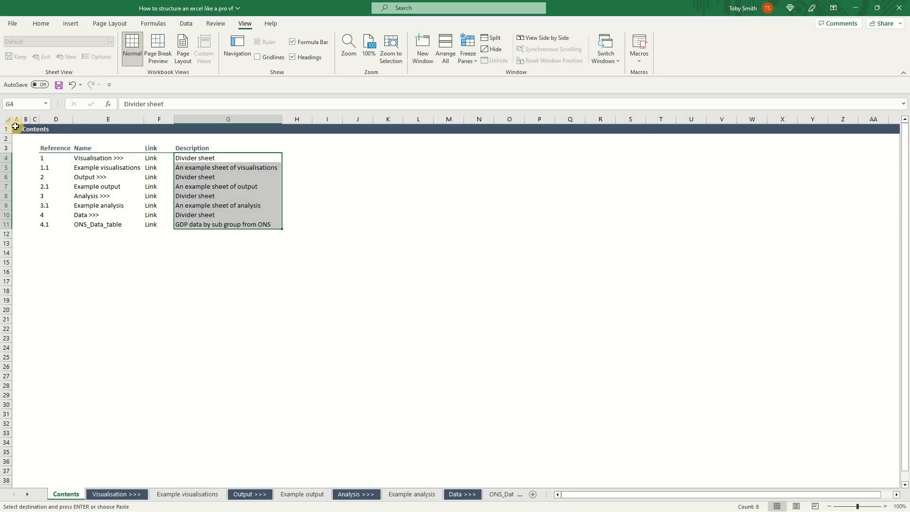
key(Escape)
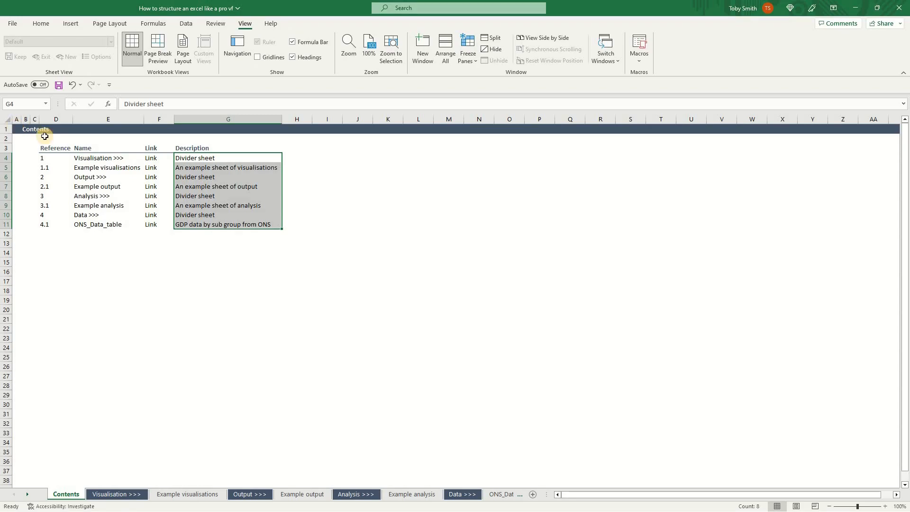
Enter an example HYPERLINK formula in I11 that points to cell A1 of the Example visualisations sheet
key(Left)
click(324, 225)
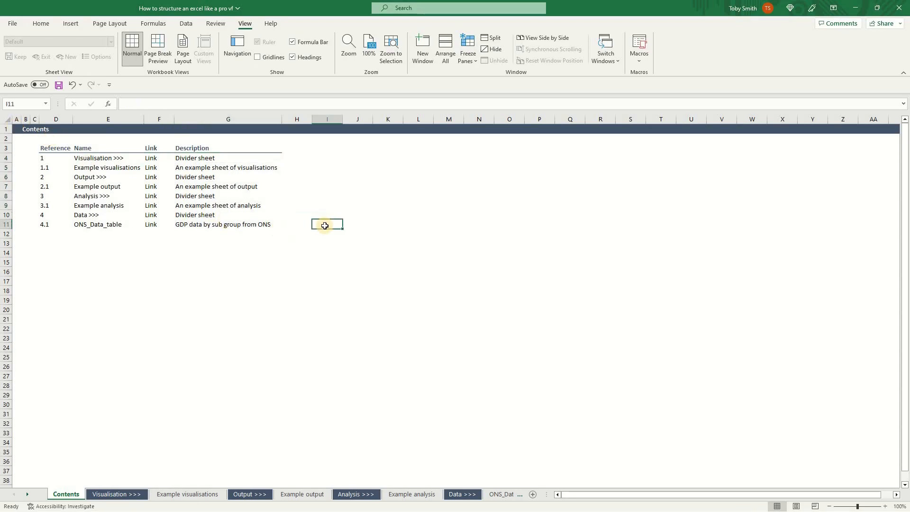
text(=hyp)
key(Tab)
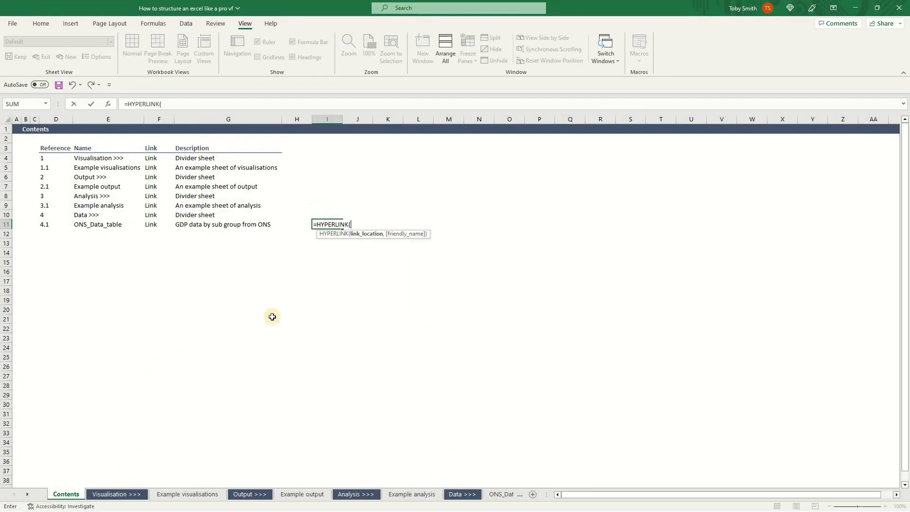
click(196, 495)
click(15, 129)
key(Return)
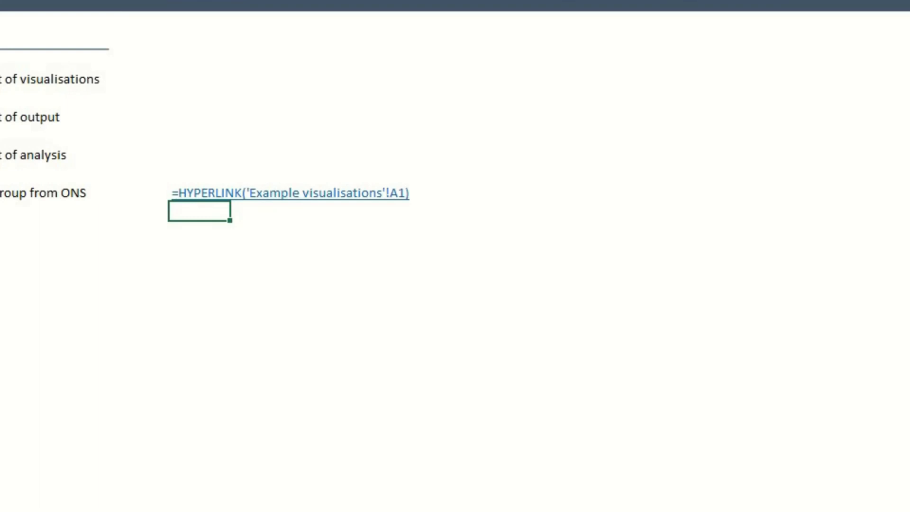
Enter the formula =HYPERLINK("#'"&E4&"'!A1") in F4 to link to the sheet named in E4
click(158, 159)
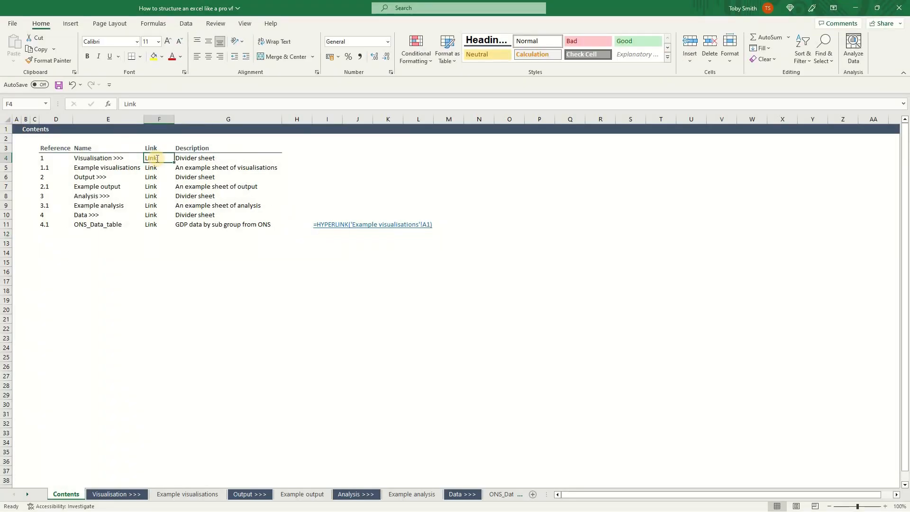
text(=HYPERLINK("")
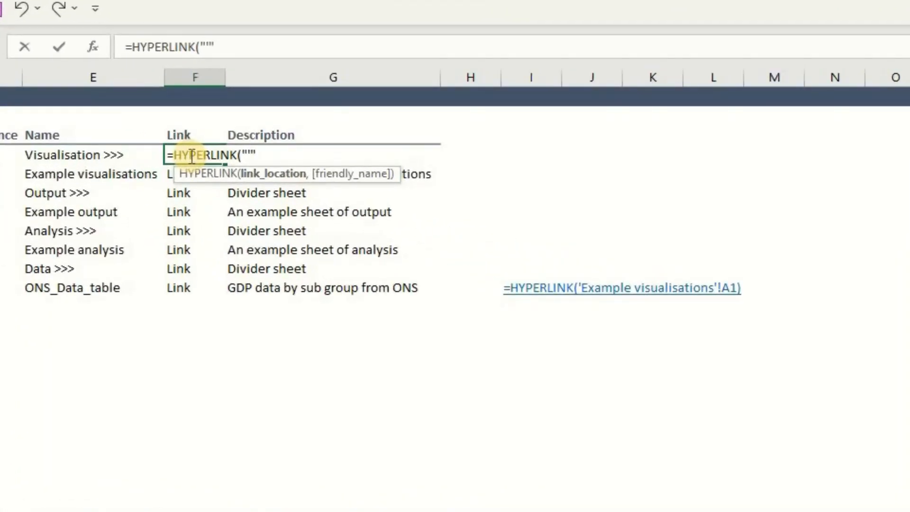
text(&)
key(Left)
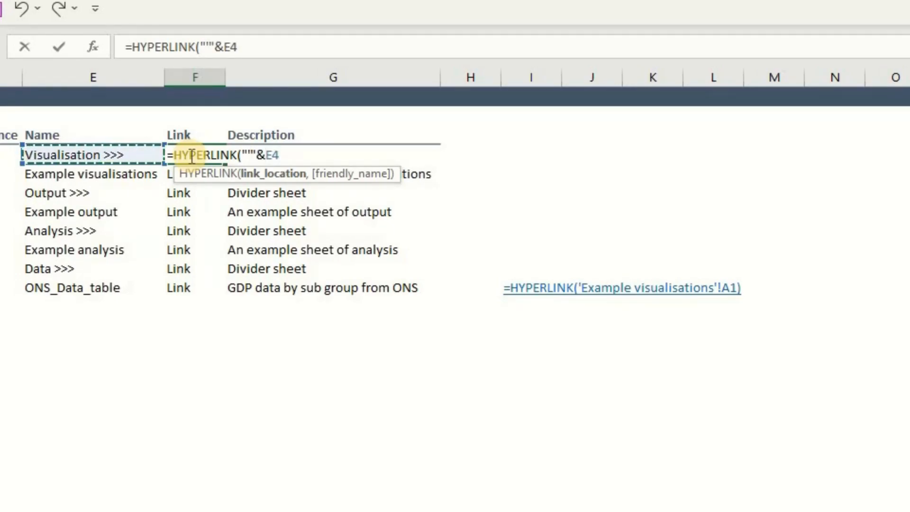
text(&"'!A1"))
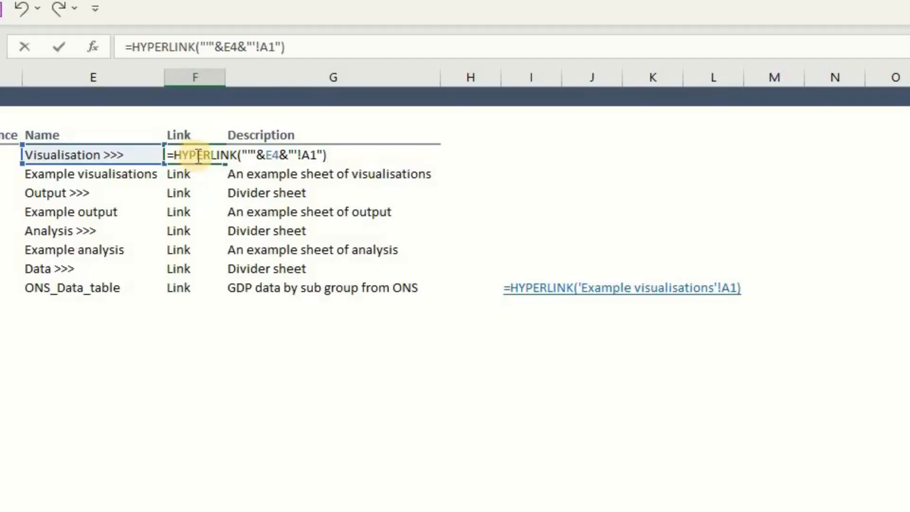
click(252, 154)
text(#)
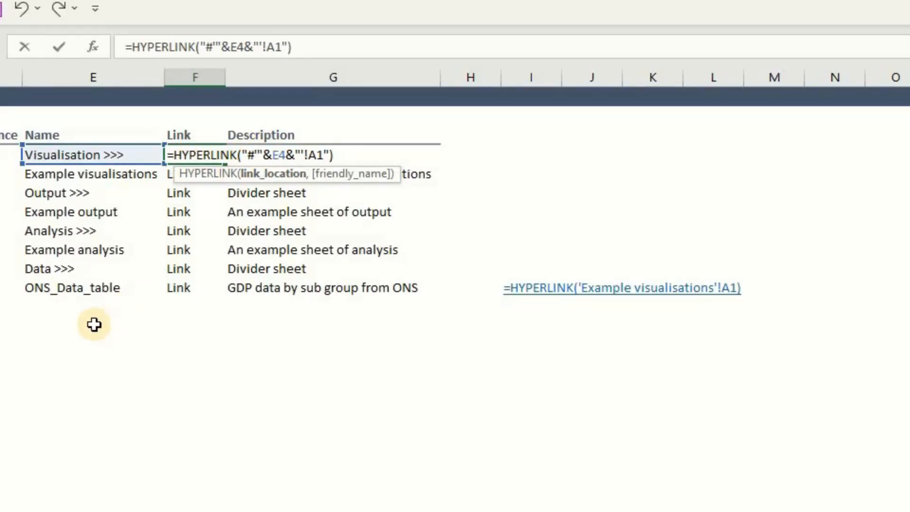
key(Return)
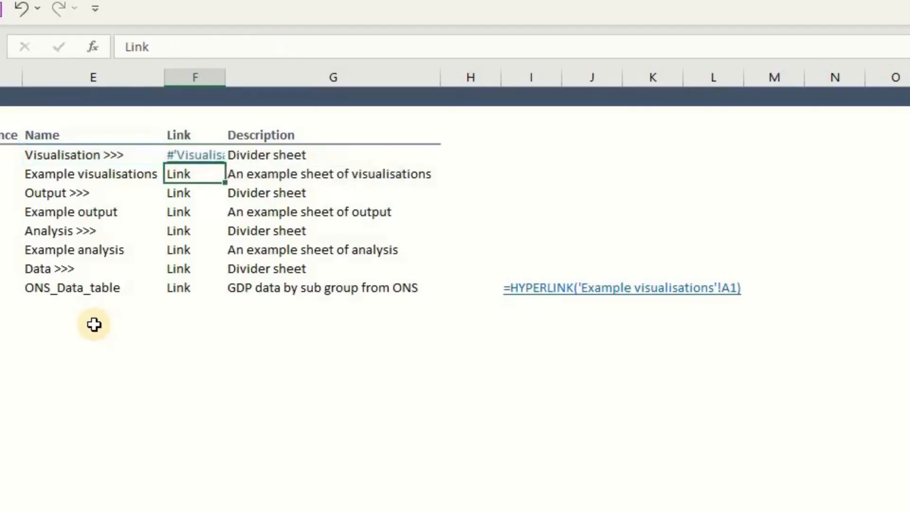
Autofit the width of column F to the link text in F4
key(Up)
key(alt+h)
key(o)
key(i)
Add the friendly name "Link" to the F4 formula, making it =HYPERLINK("#'"&E4&"'!A1","Link")
key(F2)
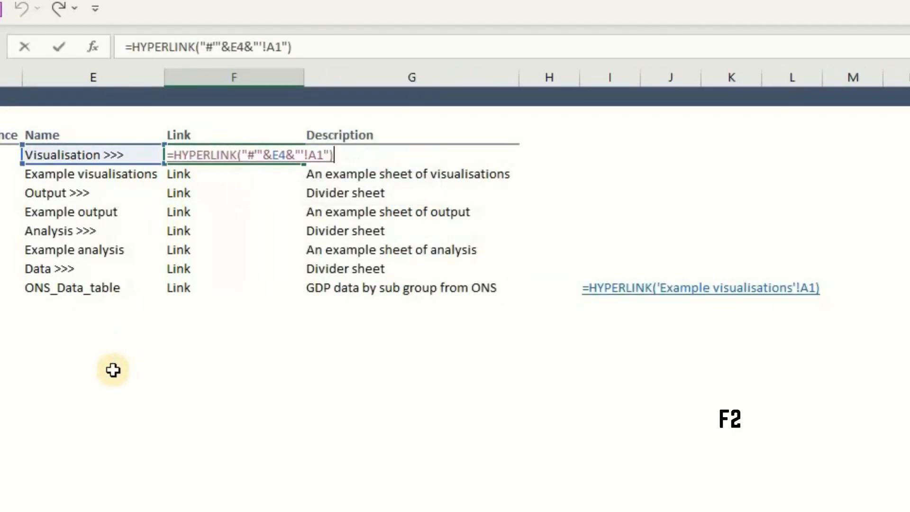
key(BackSpace)
text(,"L)
text(ink)
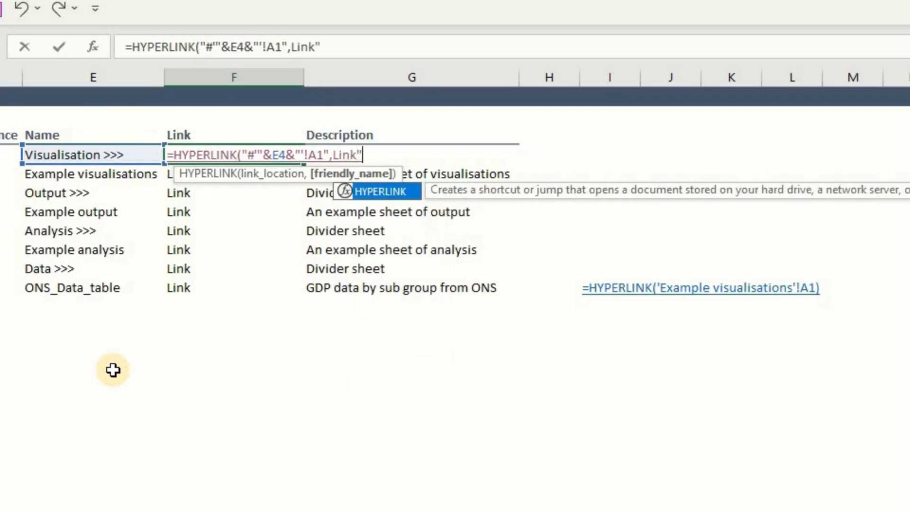
text(")
key(Left)
key(Left)
key(Left)
key(Left)
key(Left)
text(")
key(End)
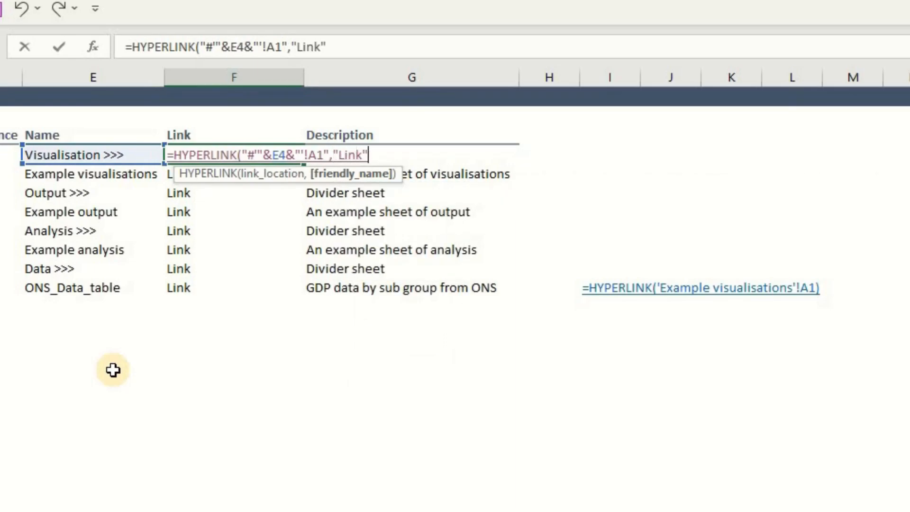
text())
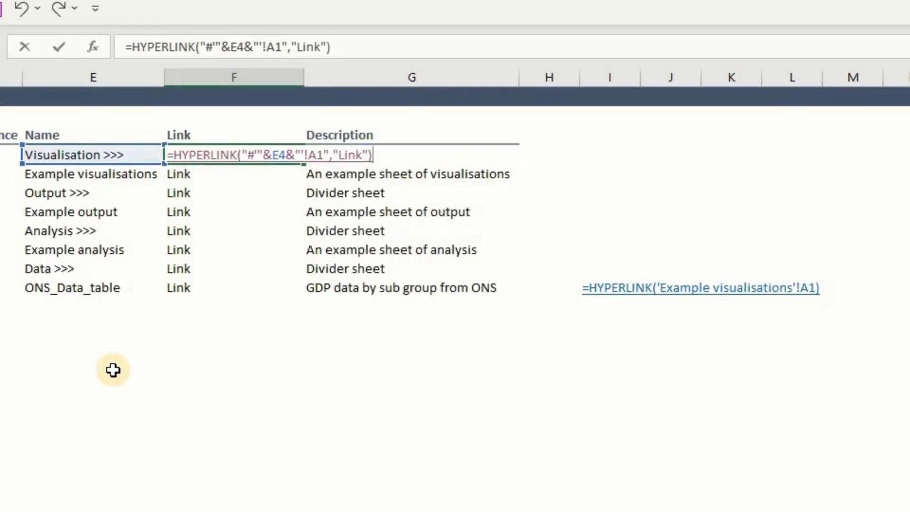
key(ctrl+Return)
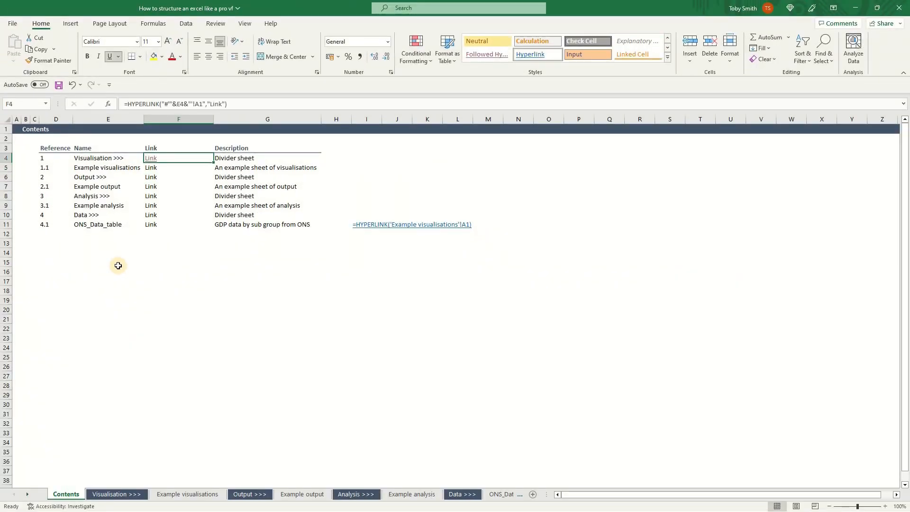
Copy the HYPERLINK formula from F4 down the Link column to F11
key(ctrl+c)
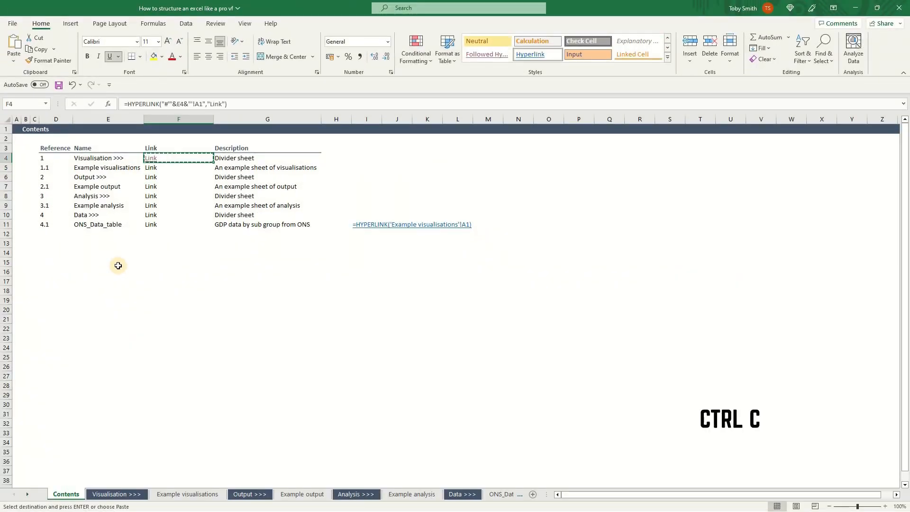
key(ctrl+shift+Down)
key(ctrl+v)
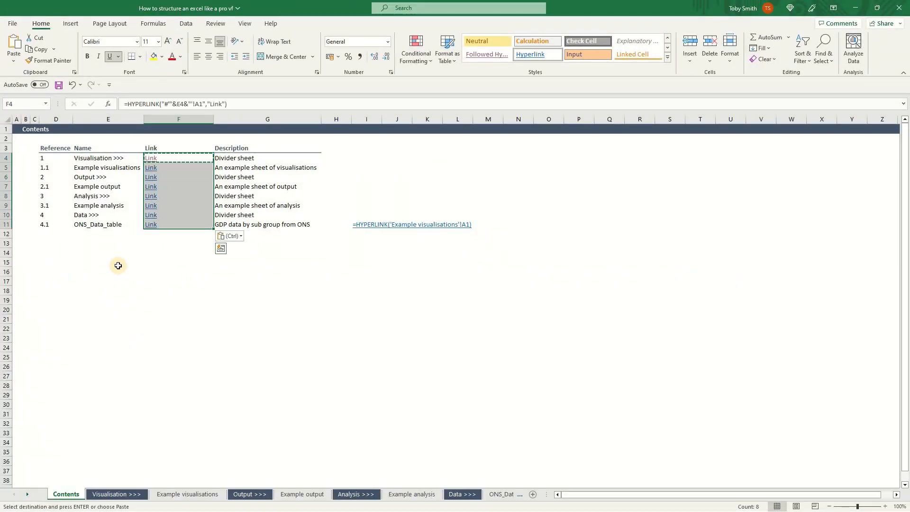
Delete the example formula in I11 and hide all columns from I to the end of the sheet
click(359, 223)
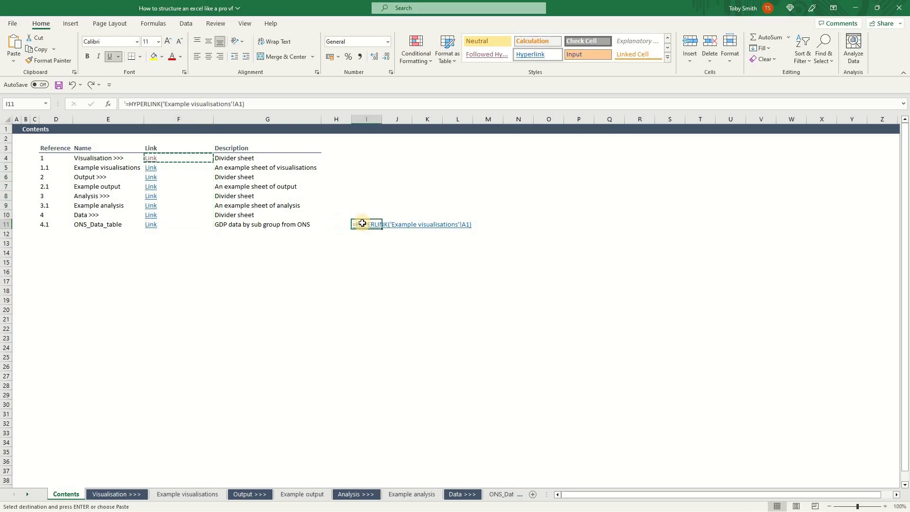
key(Delete)
key(ctrl+space)
key(ctrl+shift+Right)
right_click(316, 120)
click(354, 286)
scroll(123, 246, left, 5)
Hide all rows from 13 to the end of the Contents sheet and select cell A1
click(123, 245)
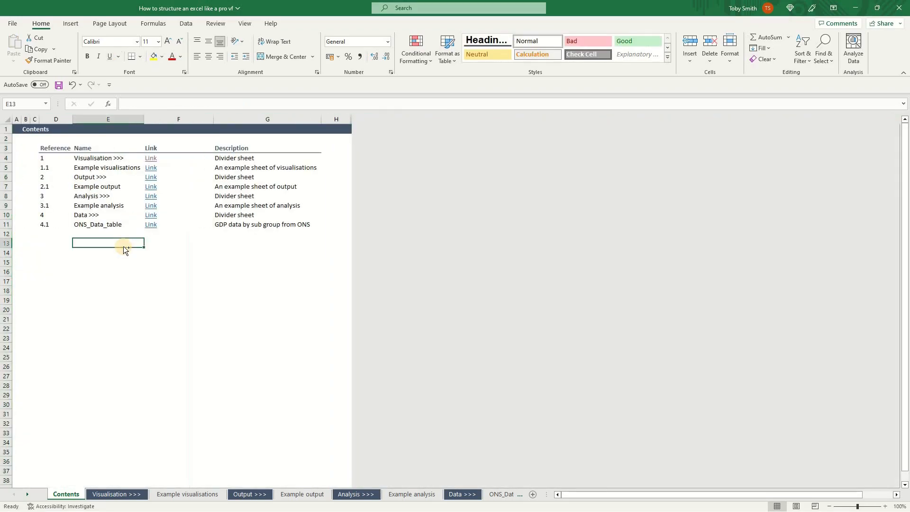
key(shift+space)
key(ctrl+shift+Down)
right_click(13, 234)
click(52, 398)
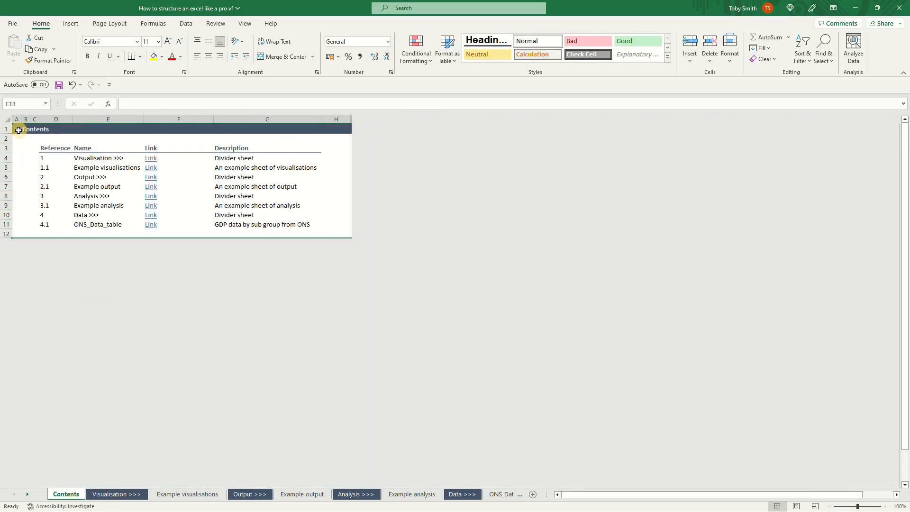
click(17, 129)
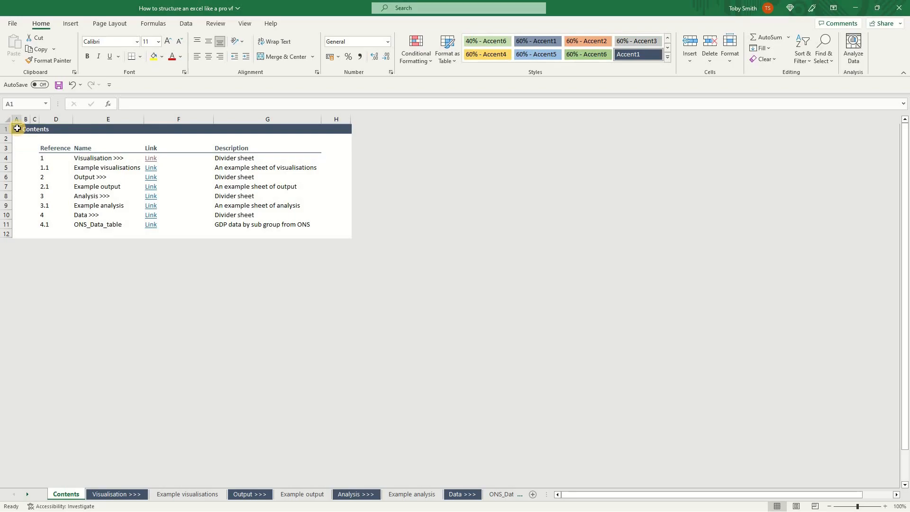